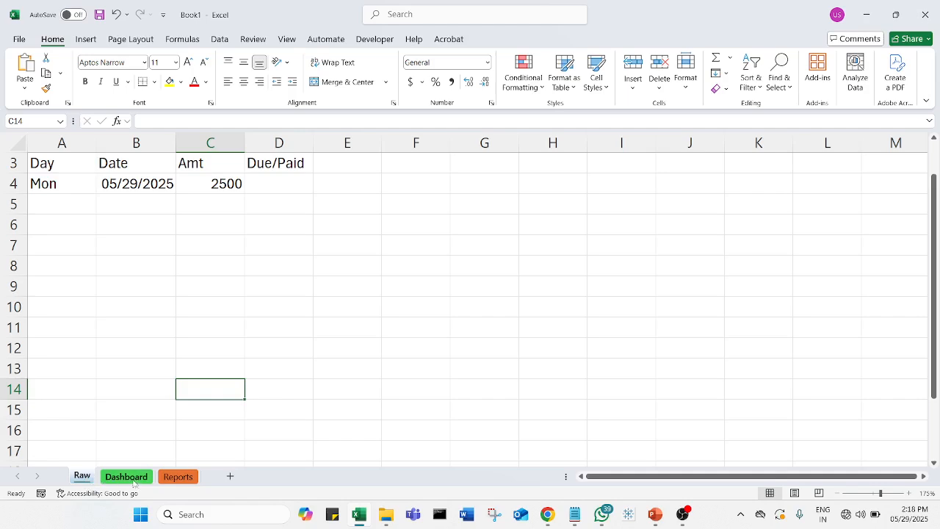
Delete the Reports and Dashboard sheets, keeping only the Raw sheet
{"action": "left_click", "coordinate": [135, 479]}
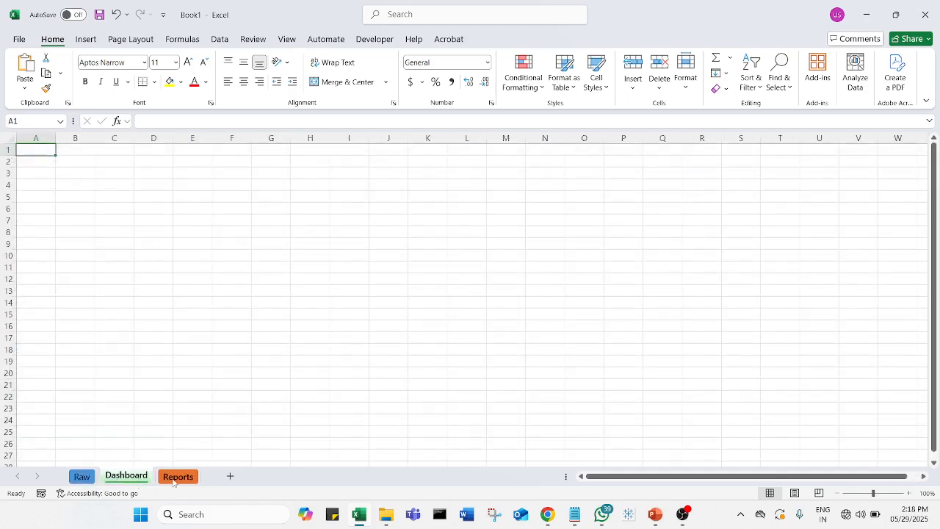
{"action": "left_click", "coordinate": [174, 477]}
{"action": "right_click", "coordinate": [174, 479]}
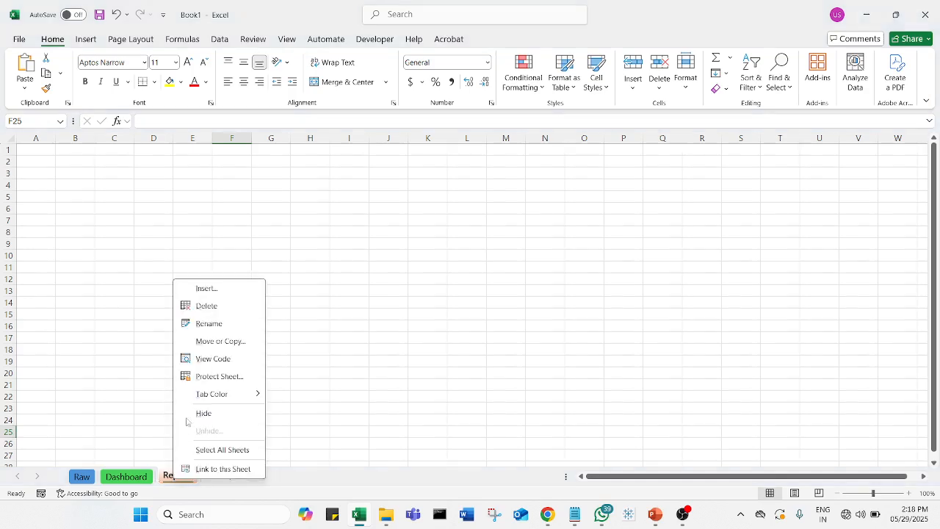
{"action": "left_click", "coordinate": [230, 314]}
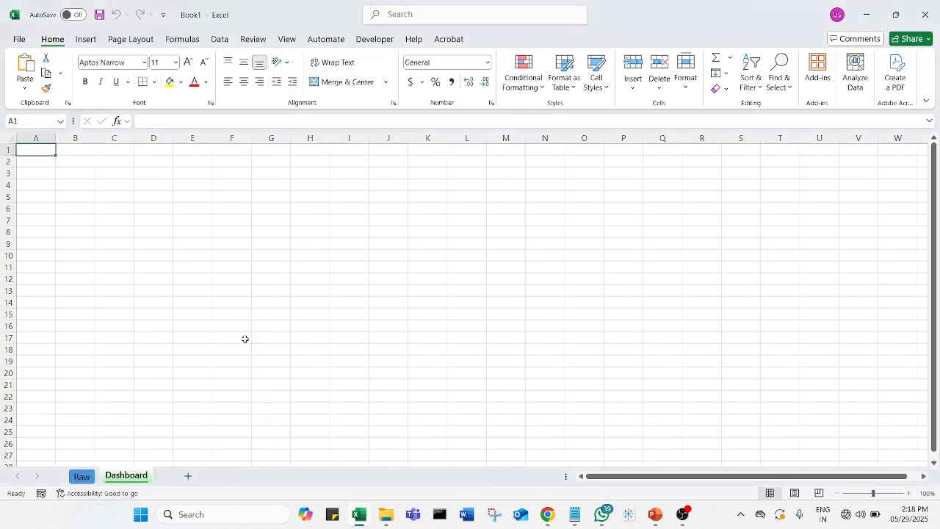
{"action": "right_click", "coordinate": [142, 477]}
{"action": "left_click", "coordinate": [205, 310]}
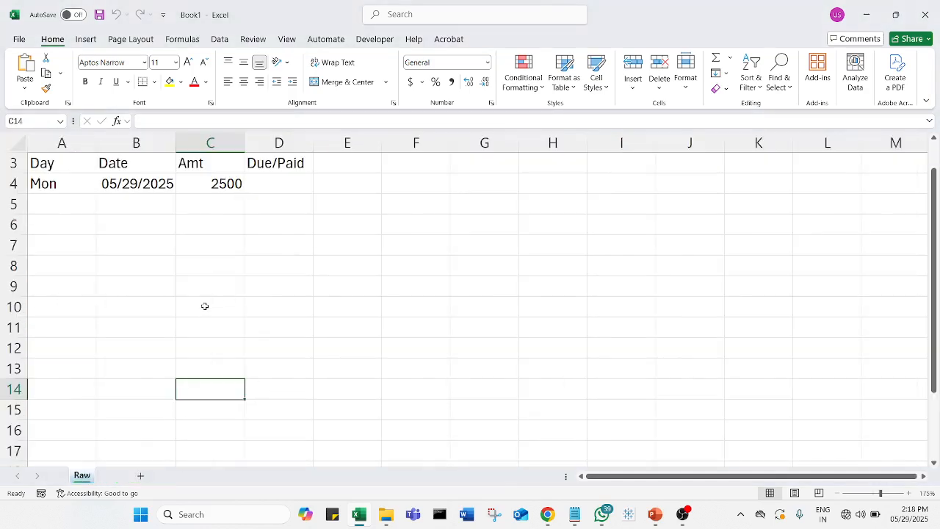
{"action": "left_click", "coordinate": [159, 351]}
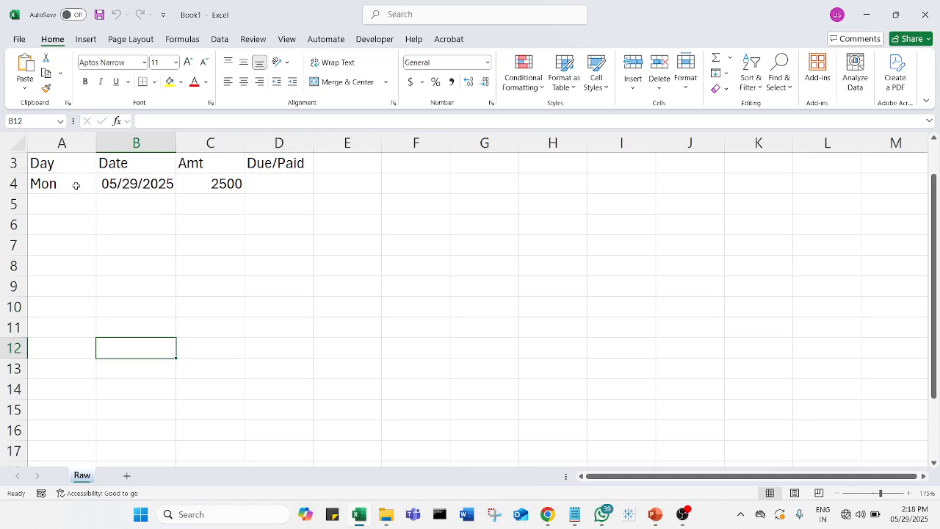
{"action": "left_click", "coordinate": [146, 183]}
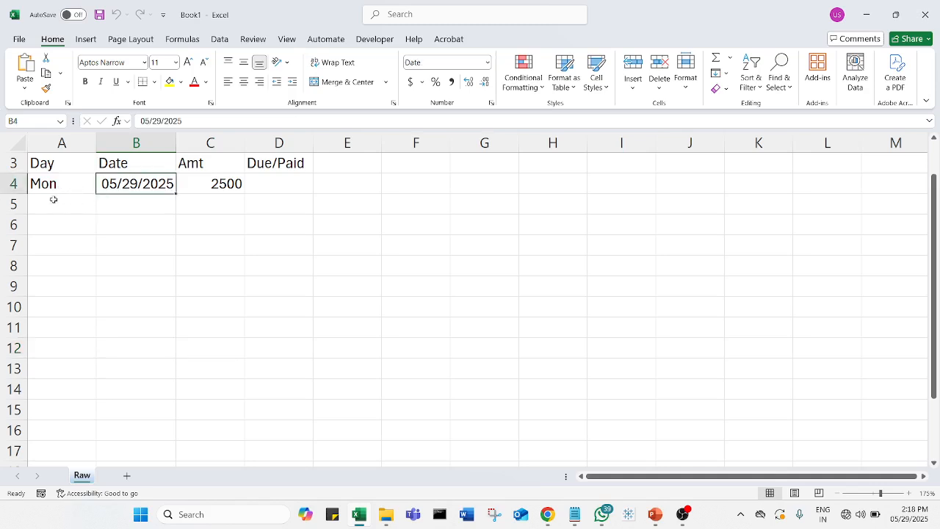
{"action": "left_click", "coordinate": [65, 187]}
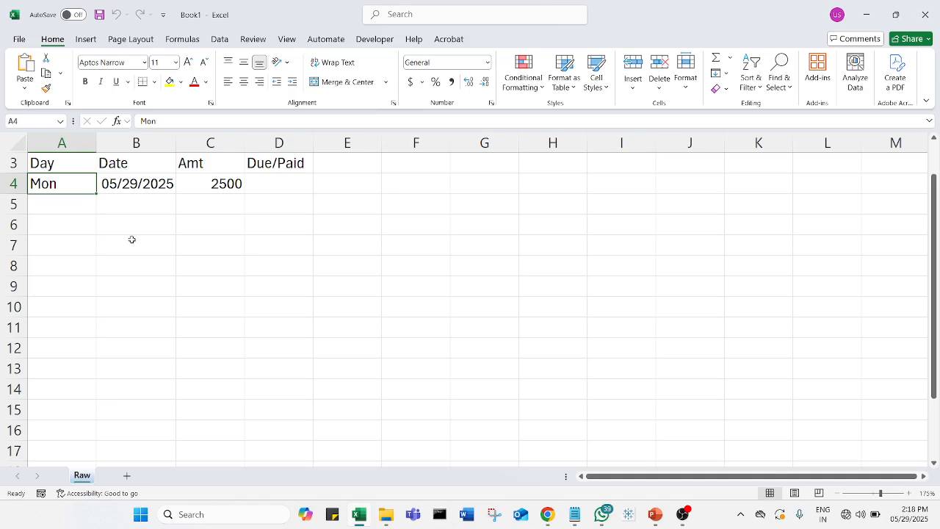
{"action": "left_click", "coordinate": [138, 186]}
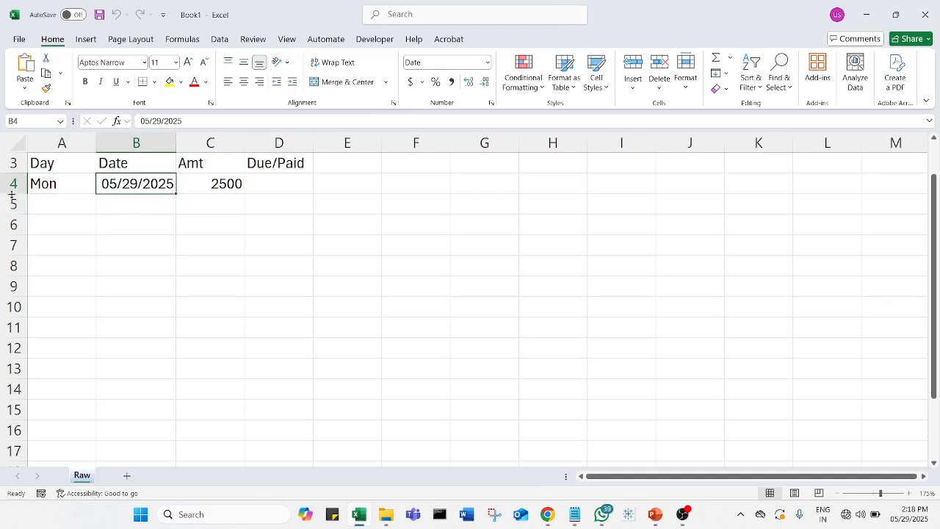
Replace the day in A4 with the formula =TEXT(B4,"ddd") so it is derived from the date
{"action": "left_click", "coordinate": [78, 188]}
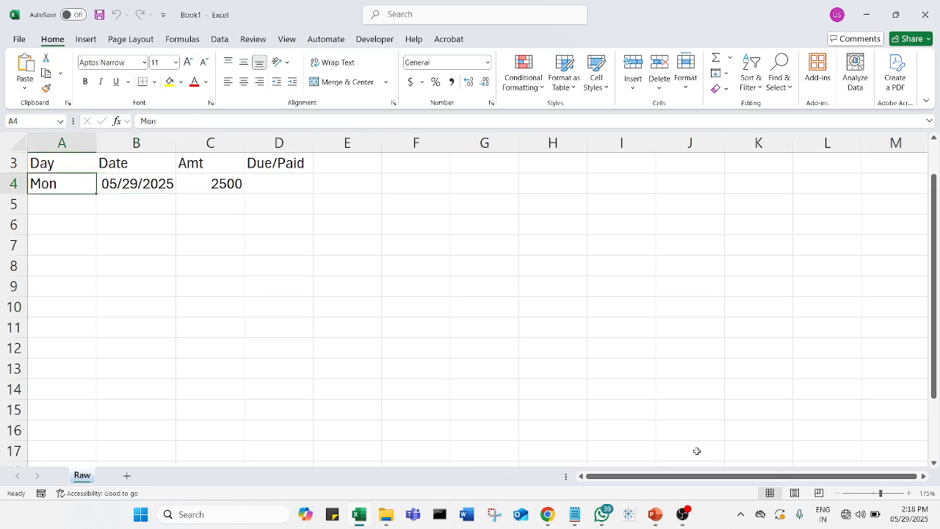
{"action": "type", "text": "=text"}
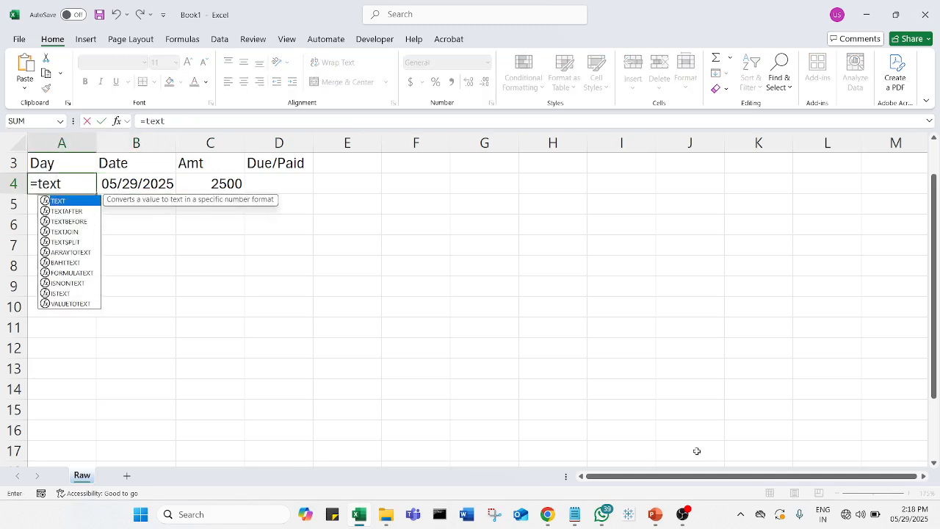
{"action": "key", "text": "Tab"}
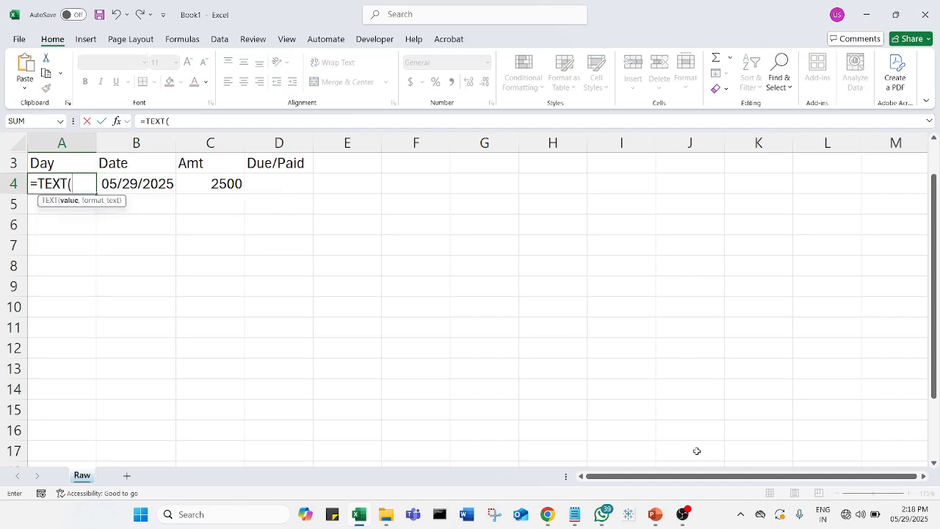
{"action": "left_click", "coordinate": [158, 185]}
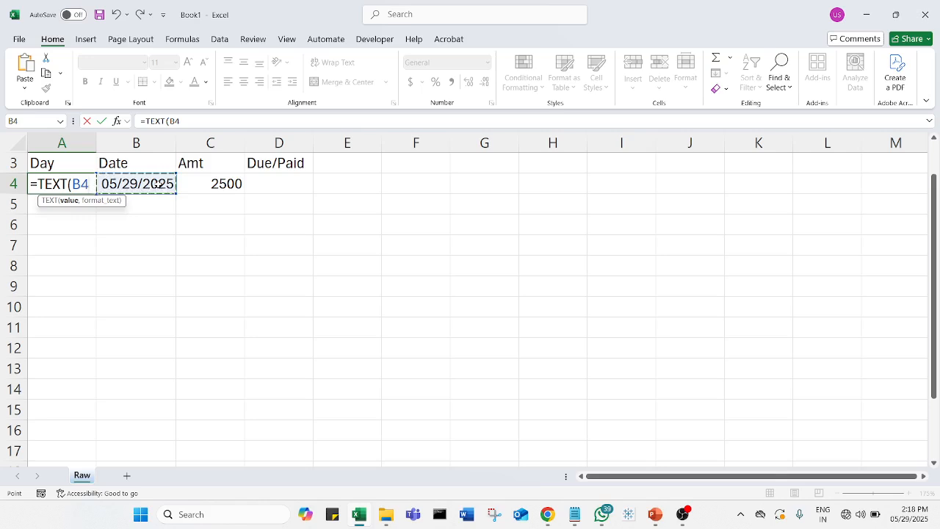
{"action": "type", "text": ","}
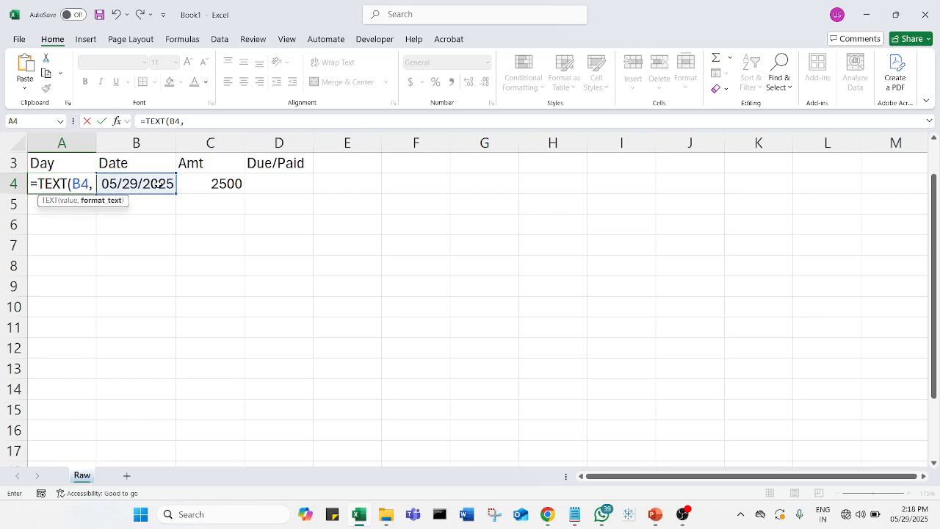
{"action": "type", "text": "\"d"}
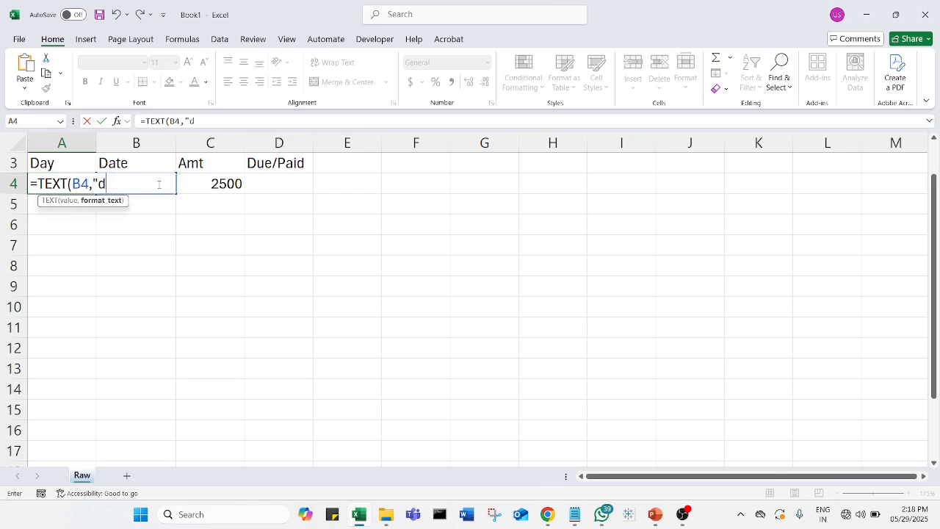
{"action": "type", "text": "dd\")"}
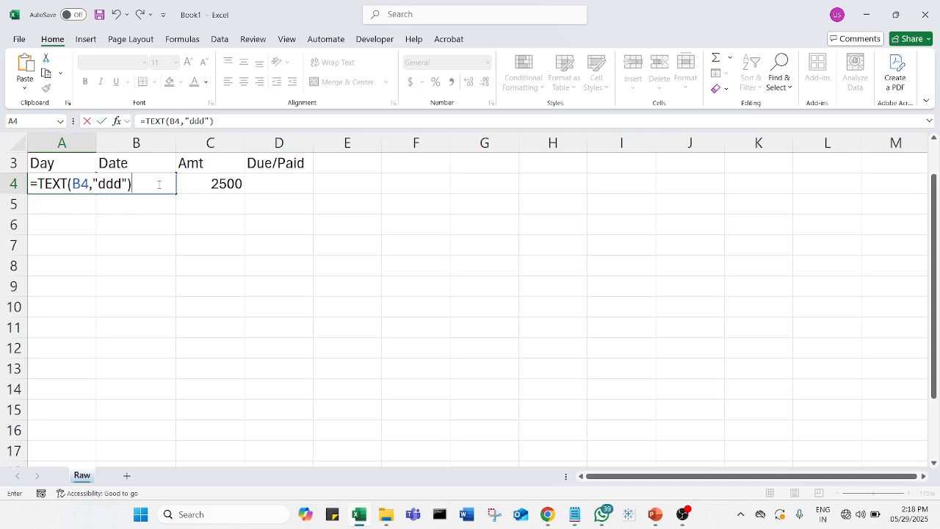
{"action": "key", "text": "Return"}
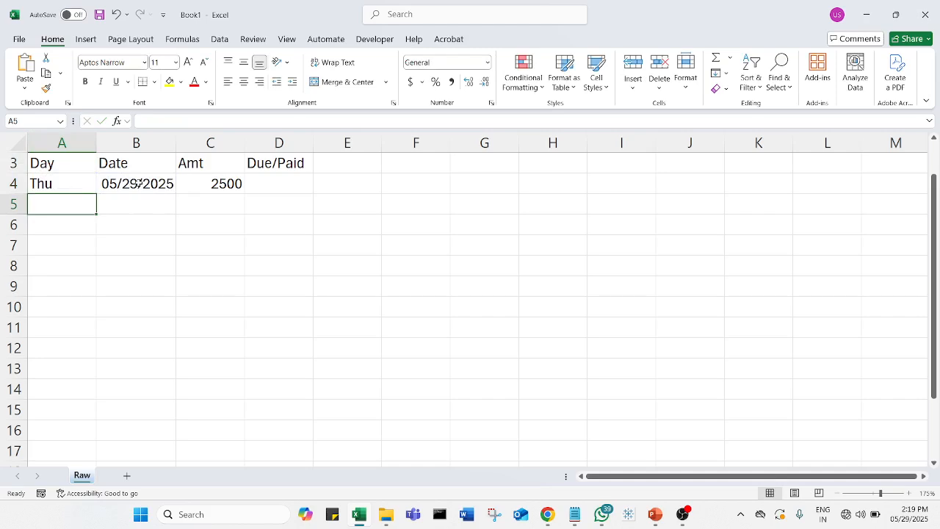
Fill the date in B4 and the day formula in A4 down one row to produce a 05/30/2025 entry in row 5
{"action": "left_click", "coordinate": [160, 185]}
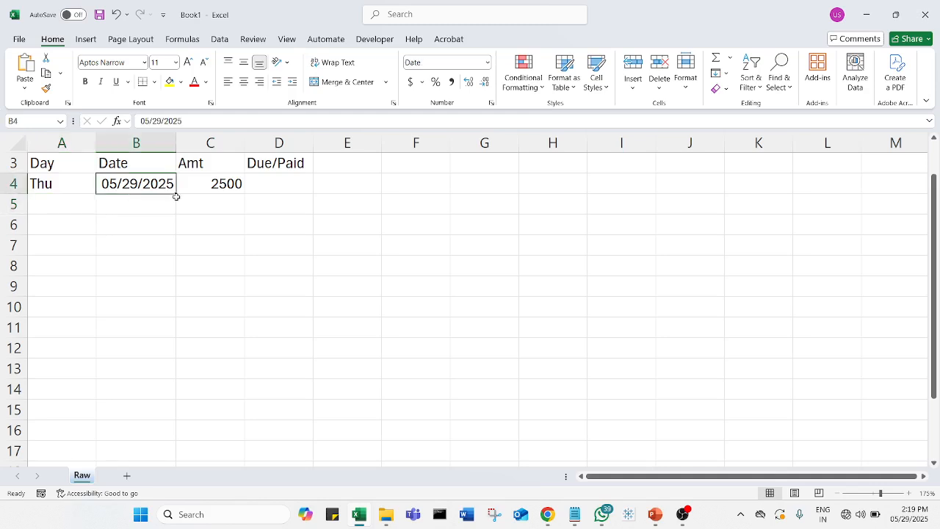
{"action": "left_click_drag", "start_coordinate": [177, 193], "coordinate": [179, 213]}
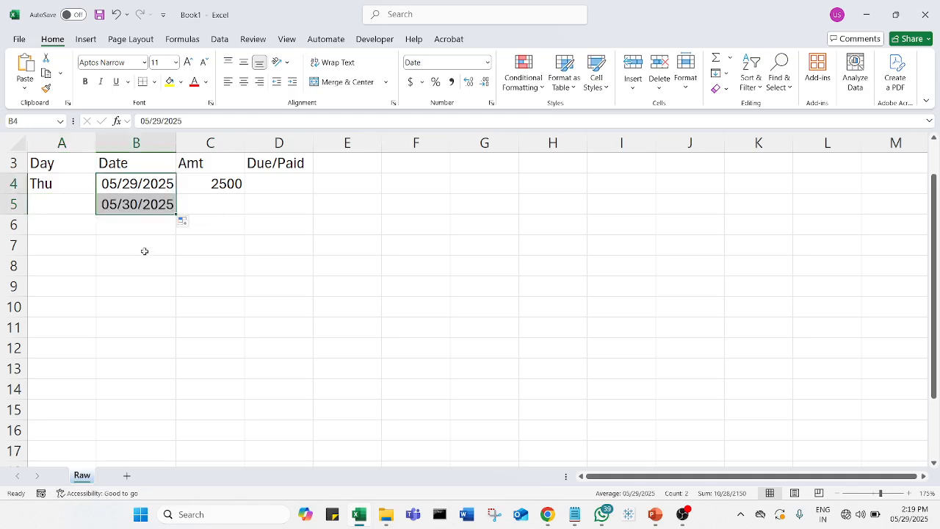
{"action": "left_click", "coordinate": [144, 211]}
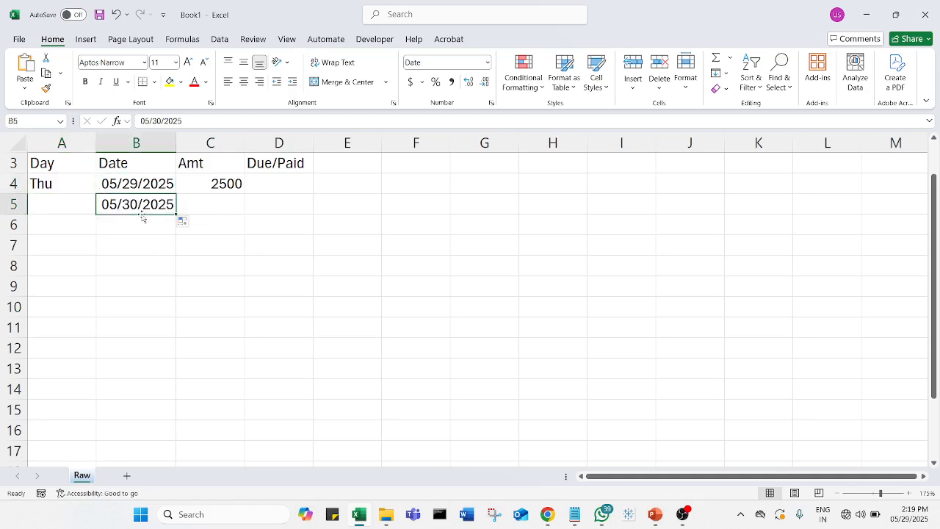
{"action": "left_click", "coordinate": [80, 184]}
{"action": "left_click_drag", "start_coordinate": [96, 193], "coordinate": [96, 214]}
{"action": "left_click", "coordinate": [62, 229]}
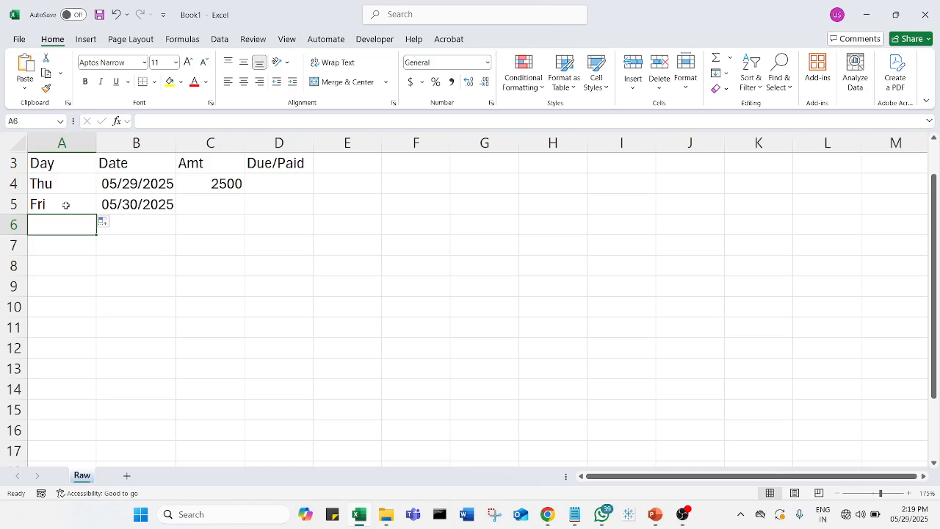
Make the Day, Date, Amt and Due/Paid headers in A3:D3 bold
{"action": "left_click_drag", "start_coordinate": [79, 167], "coordinate": [308, 159]}
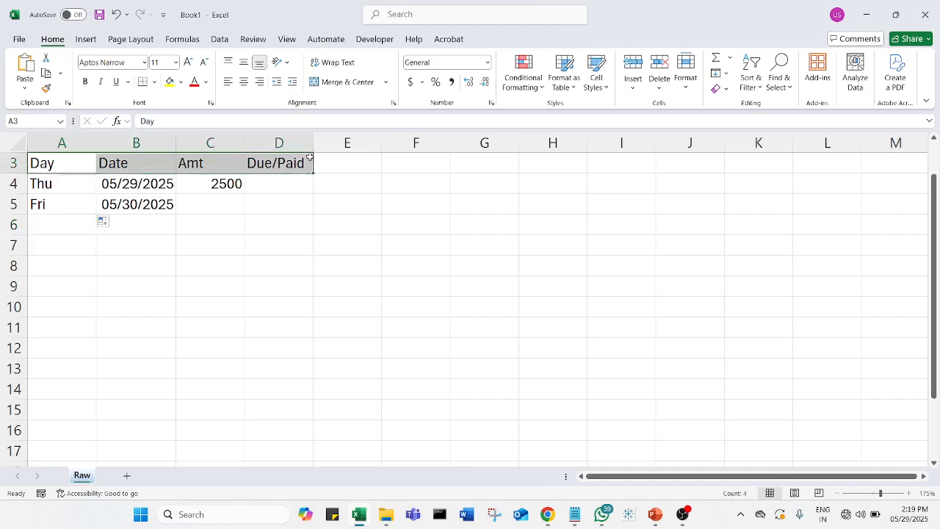
{"action": "left_click", "coordinate": [85, 81]}
{"action": "left_click", "coordinate": [155, 265]}
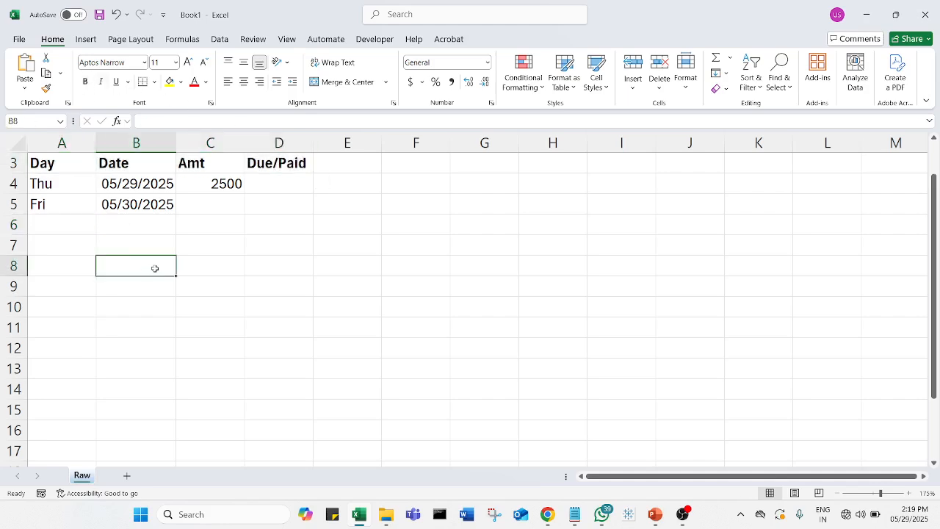
{"action": "left_click", "coordinate": [64, 163]}
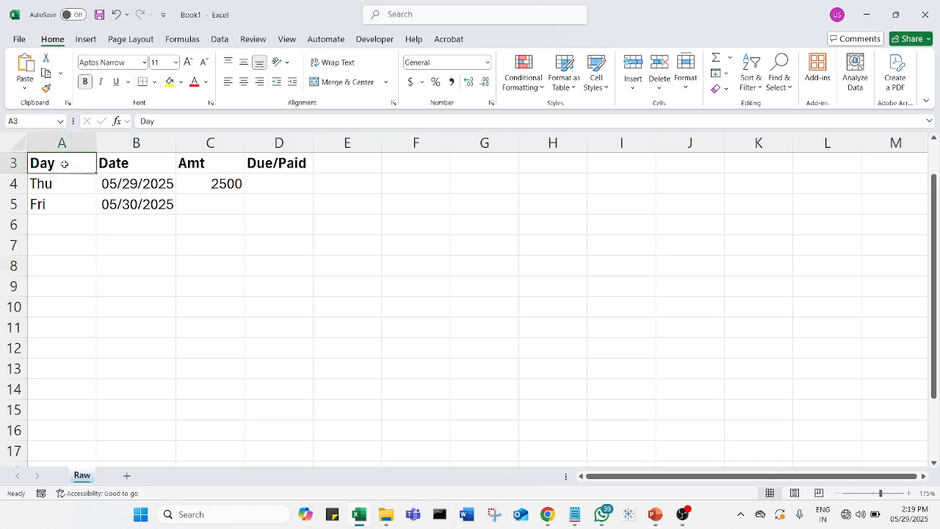
{"action": "left_click", "coordinate": [138, 164]}
{"action": "left_click", "coordinate": [217, 165]}
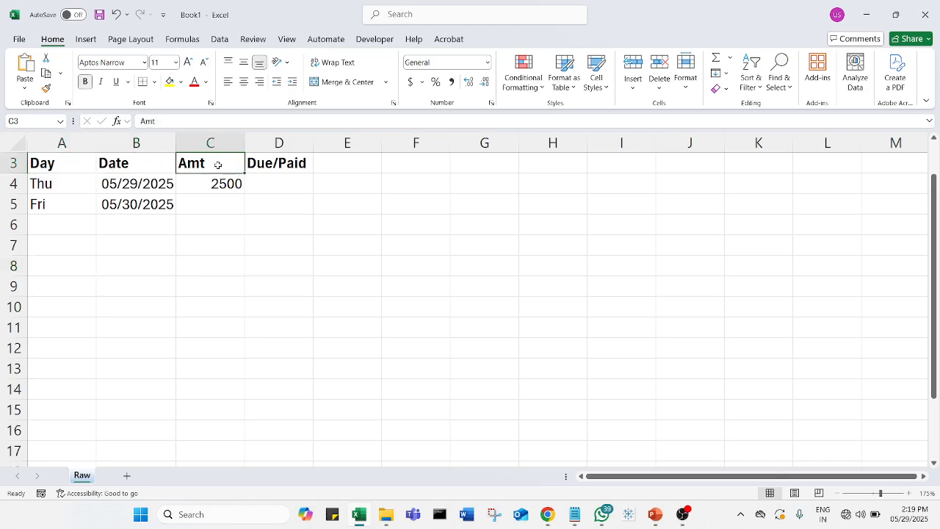
{"action": "left_click", "coordinate": [287, 166]}
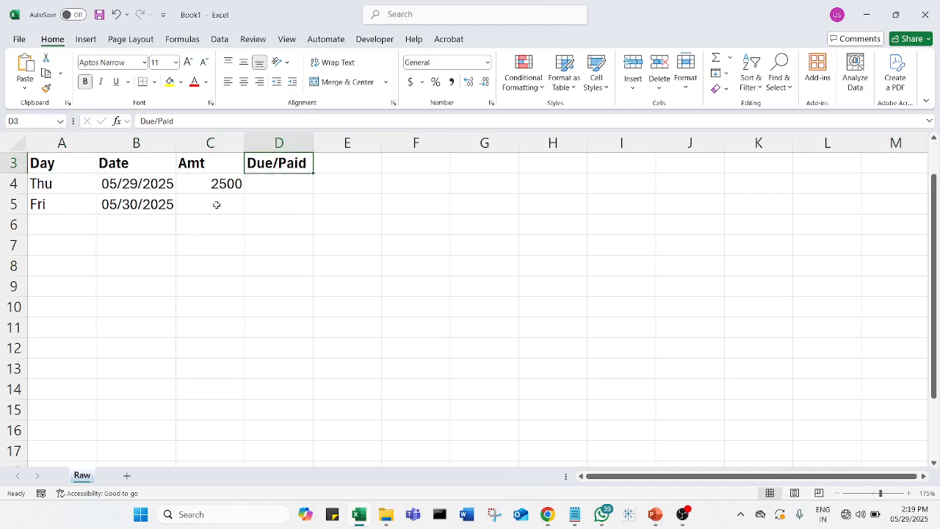
{"action": "left_click", "coordinate": [266, 188]}
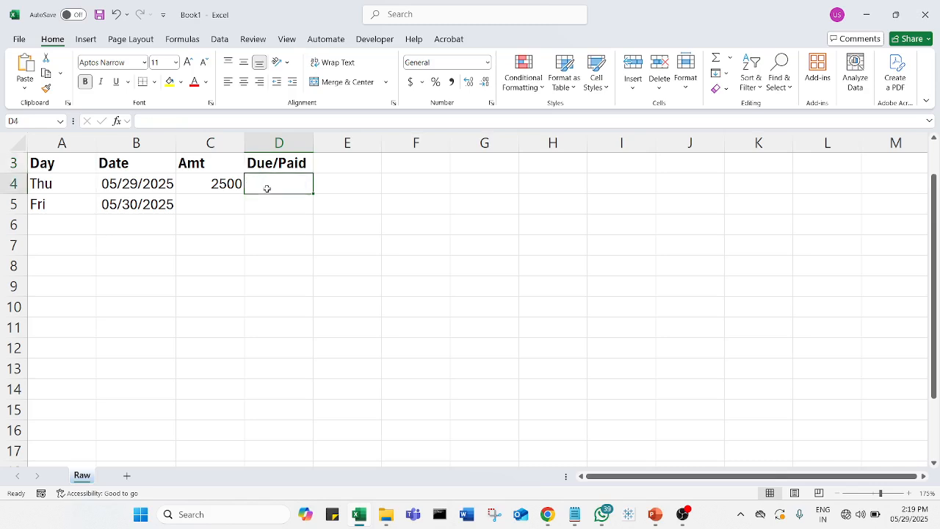
{"action": "left_click", "coordinate": [219, 180]}
Enter Due/Paid value 1 in D4, and fill row 5 with amount 5000 and Due/Paid value 0
{"action": "left_click", "coordinate": [262, 188]}
{"action": "type", "text": "1"}
{"action": "key", "text": "Return"}
{"action": "left_click", "coordinate": [216, 204]}
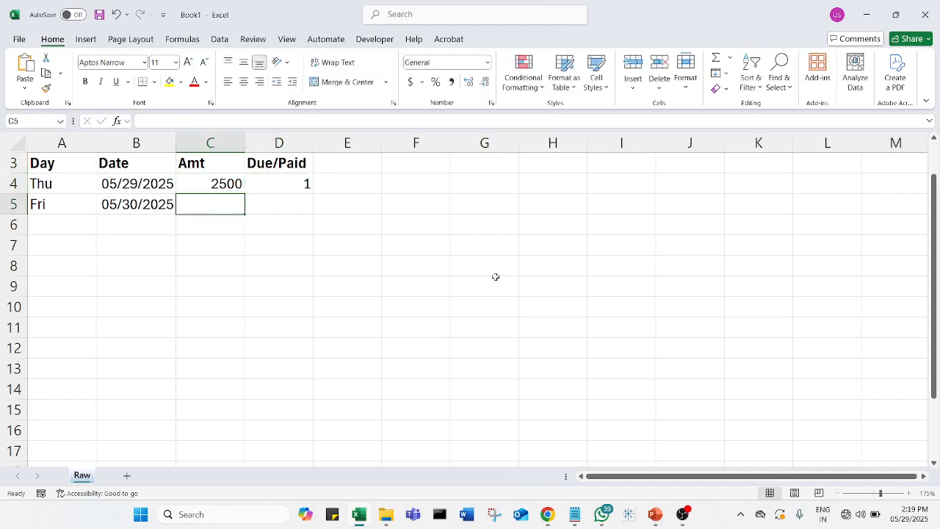
{"action": "type", "text": "5000"}
{"action": "key", "text": "Return"}
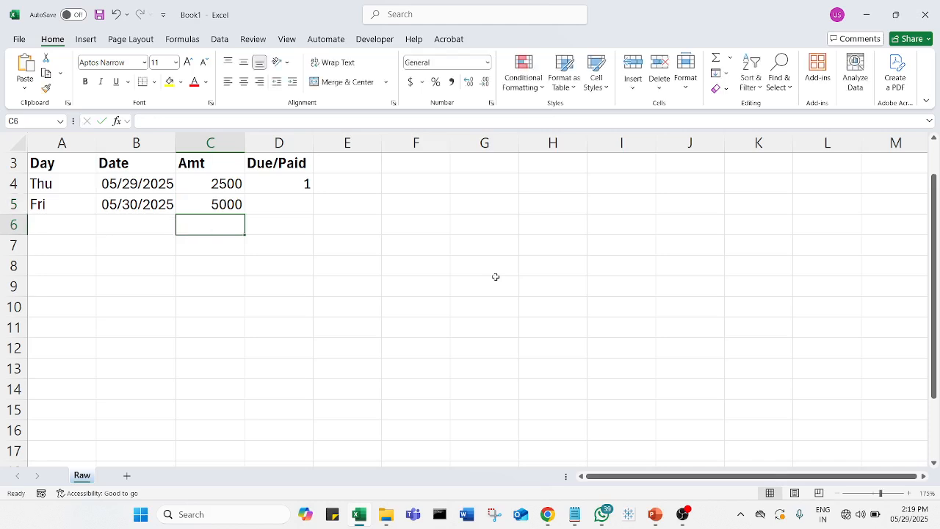
{"action": "left_click", "coordinate": [291, 206]}
{"action": "type", "text": "0"}
{"action": "key", "text": "Return"}
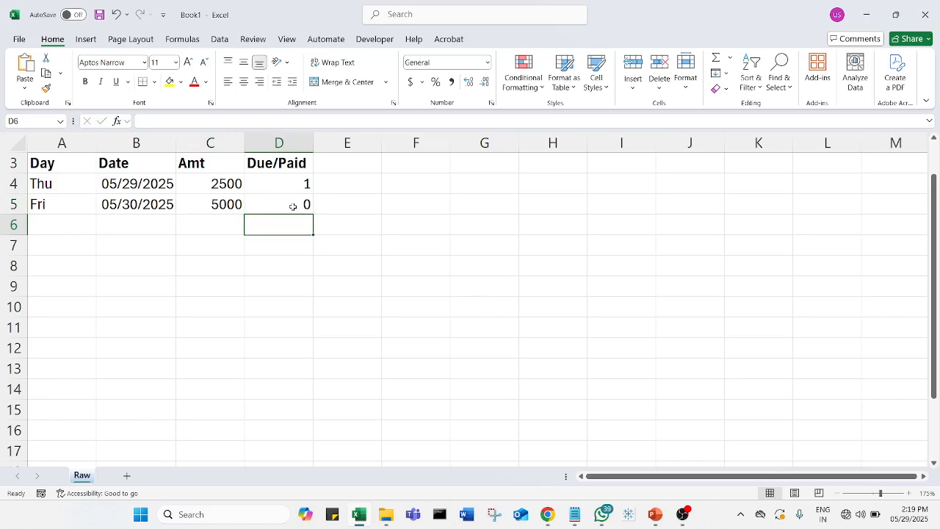
{"action": "left_click", "coordinate": [402, 218]}
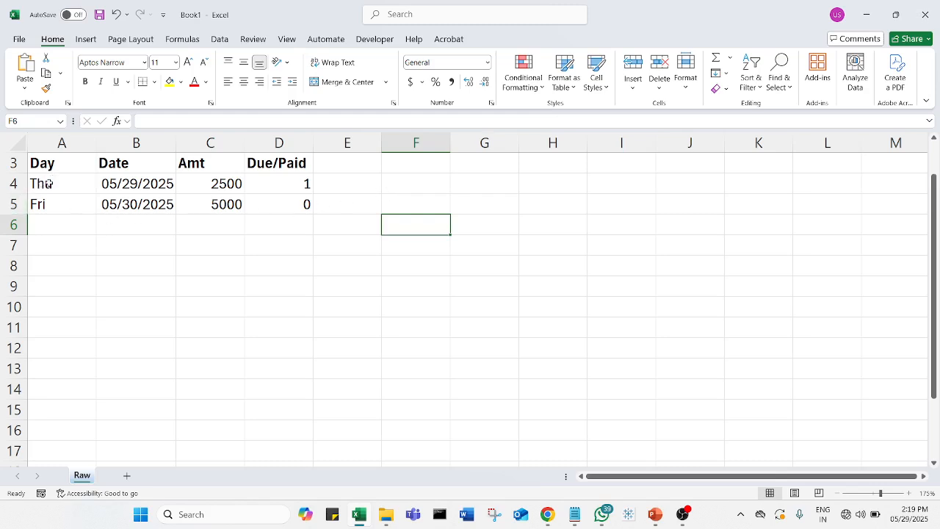
{"action": "left_click", "coordinate": [109, 183]}
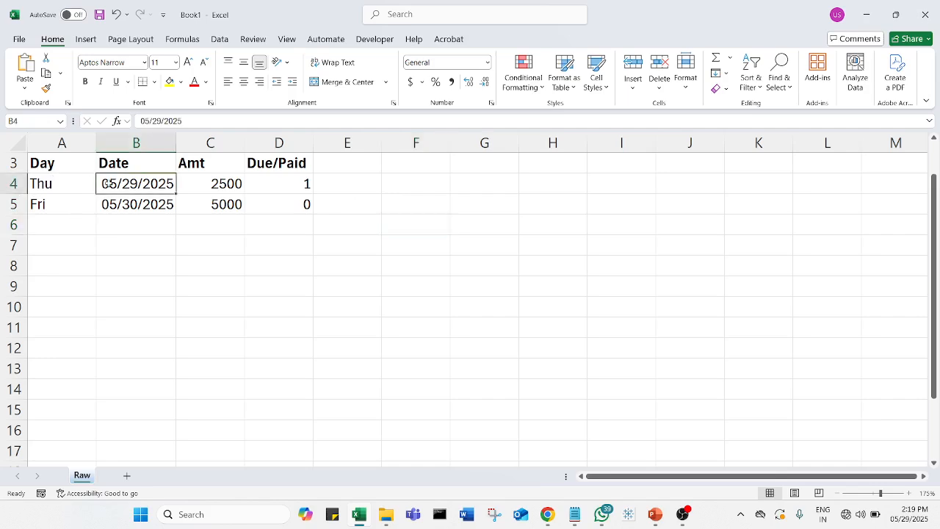
{"action": "left_click", "coordinate": [229, 184]}
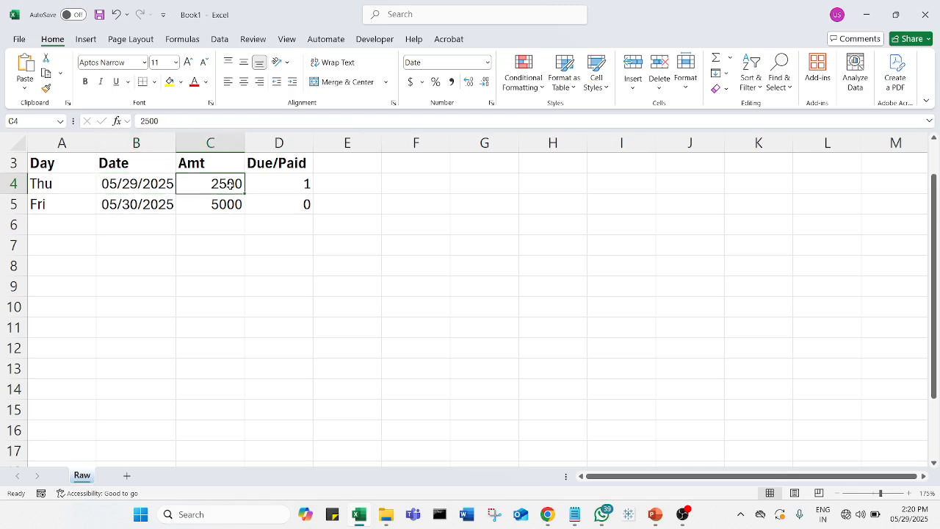
{"action": "left_click", "coordinate": [282, 183]}
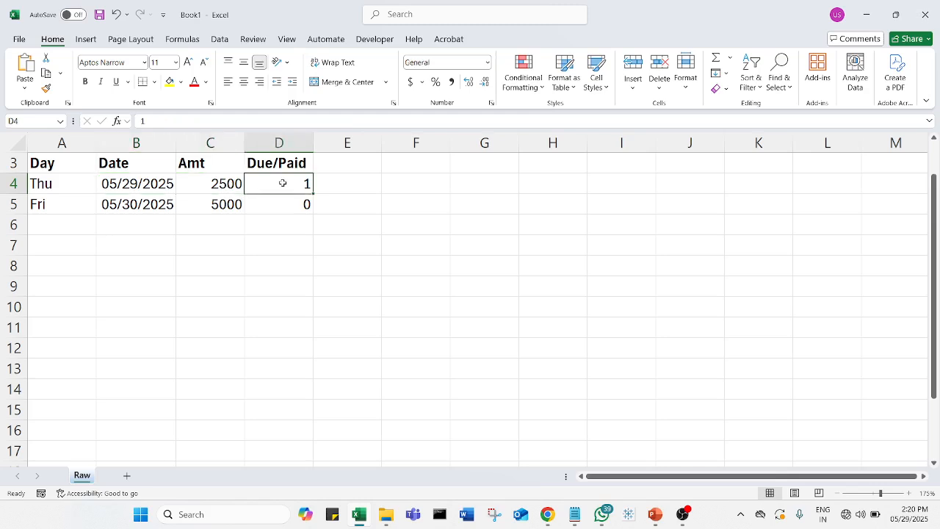
{"action": "left_click", "coordinate": [355, 251]}
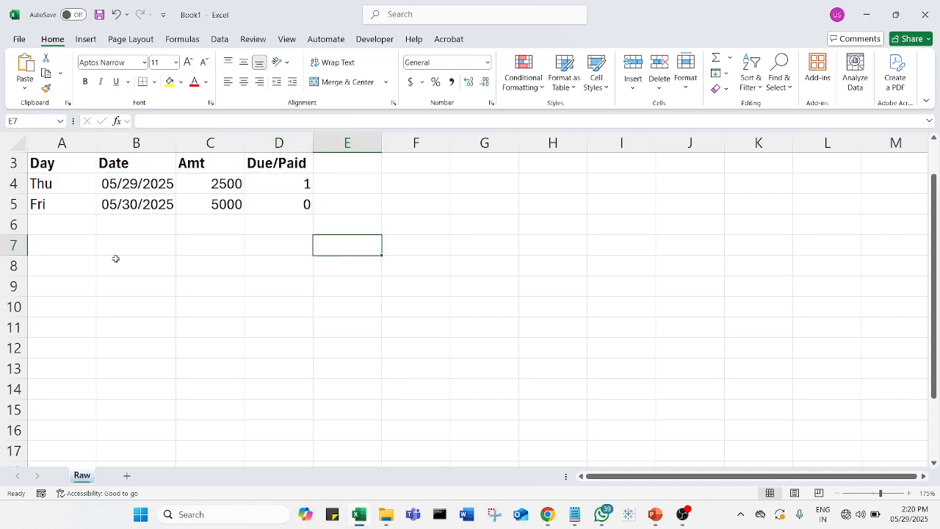
{"action": "left_click", "coordinate": [135, 185]}
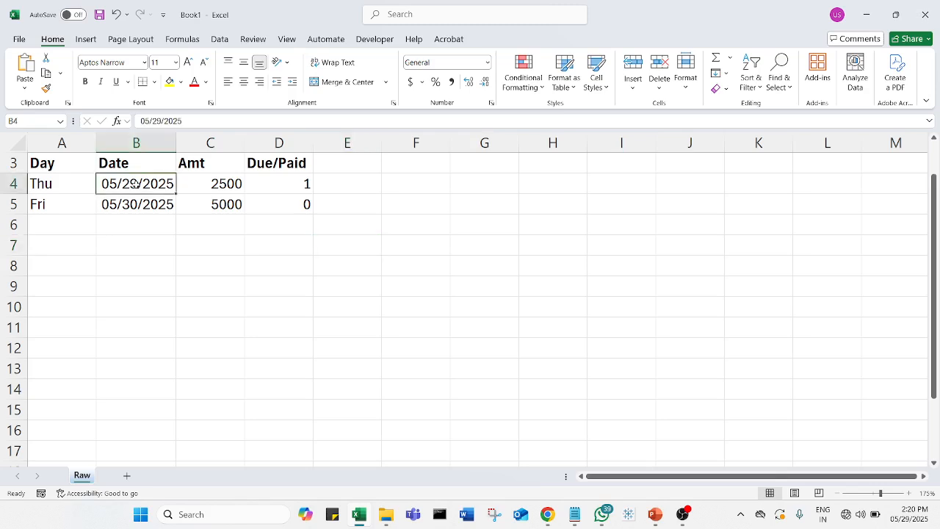
Insert the current date 05/29/2025 as a static value in cell B7
{"action": "left_click", "coordinate": [149, 248]}
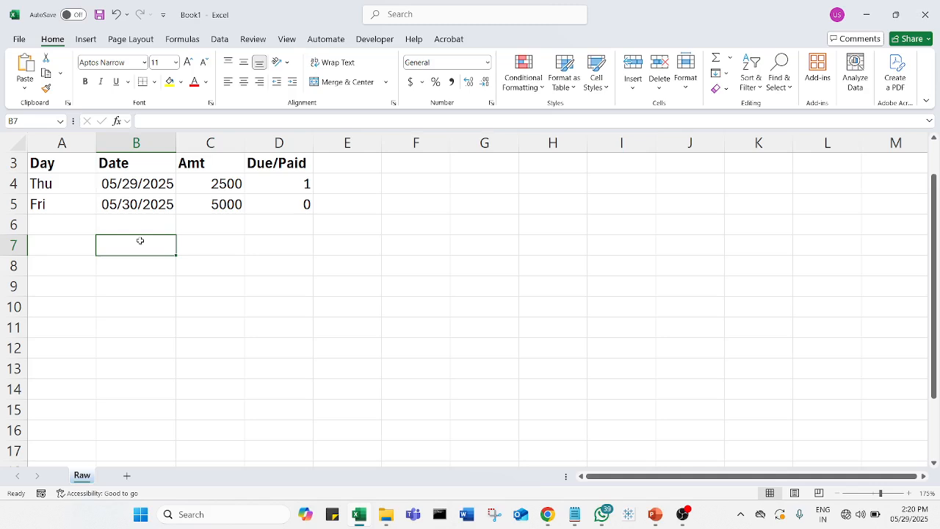
{"action": "key", "text": "ctrl+semicolon"}
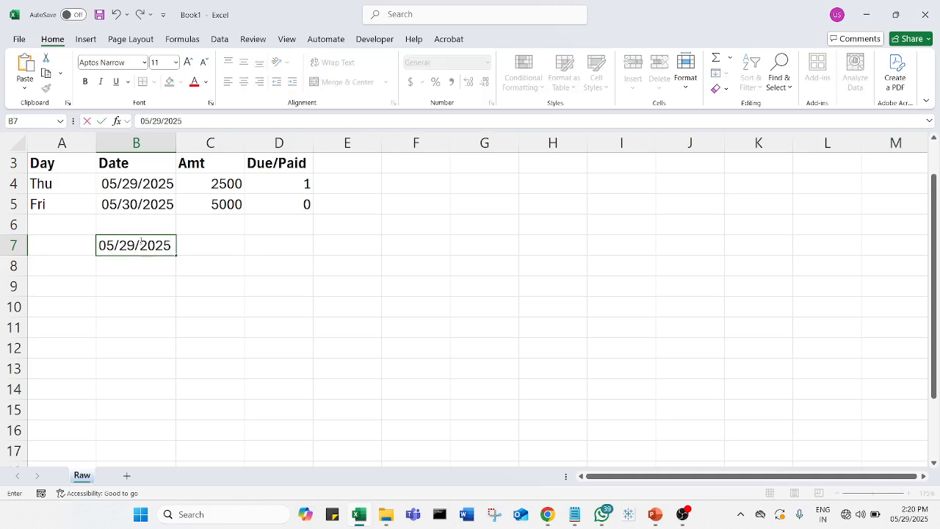
{"action": "left_click", "coordinate": [131, 315]}
{"action": "left_click", "coordinate": [154, 242]}
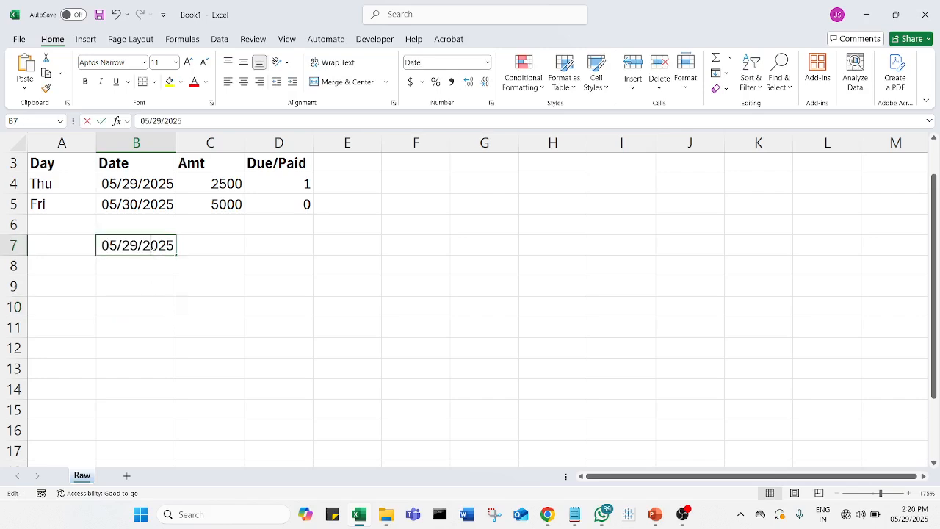
{"action": "left_click", "coordinate": [160, 293]}
{"action": "left_click", "coordinate": [162, 248]}
{"action": "left_click", "coordinate": [168, 279]}
{"action": "left_click", "coordinate": [173, 245]}
{"action": "left_click", "coordinate": [124, 285]}
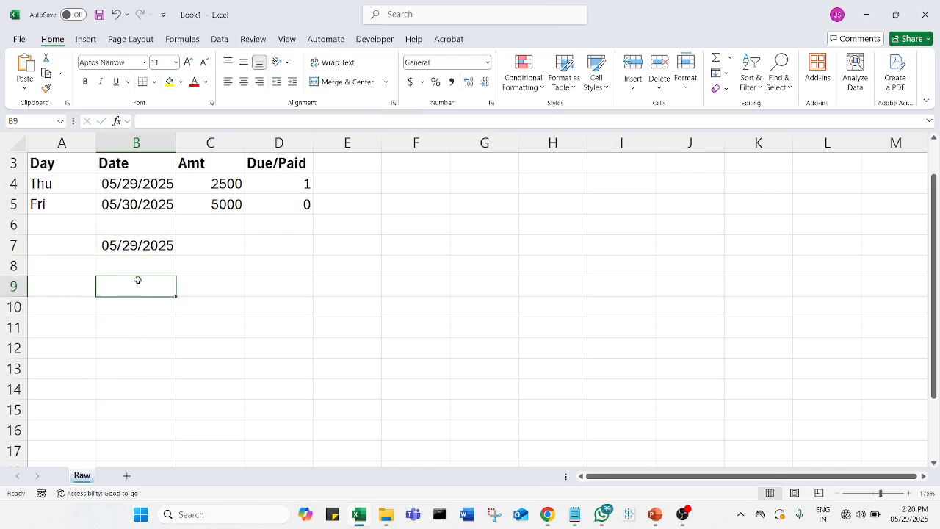
{"action": "left_click", "coordinate": [142, 266]}
{"action": "left_click", "coordinate": [178, 233]}
{"action": "left_click", "coordinate": [161, 246]}
{"action": "left_click", "coordinate": [157, 300]}
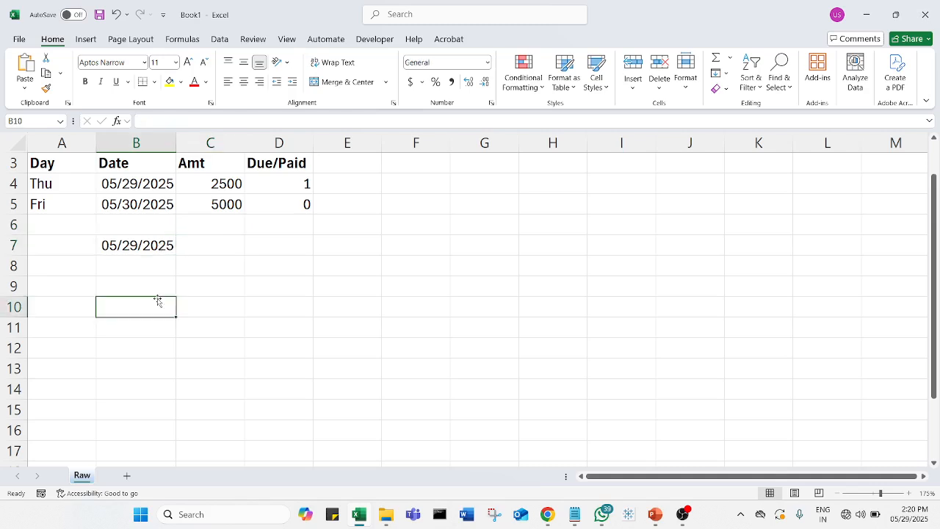
Insert the same current date, 05/29/2025, as a static value in cell B8
{"action": "left_click", "coordinate": [165, 271]}
{"action": "key", "text": "ctrl+semicolon"}
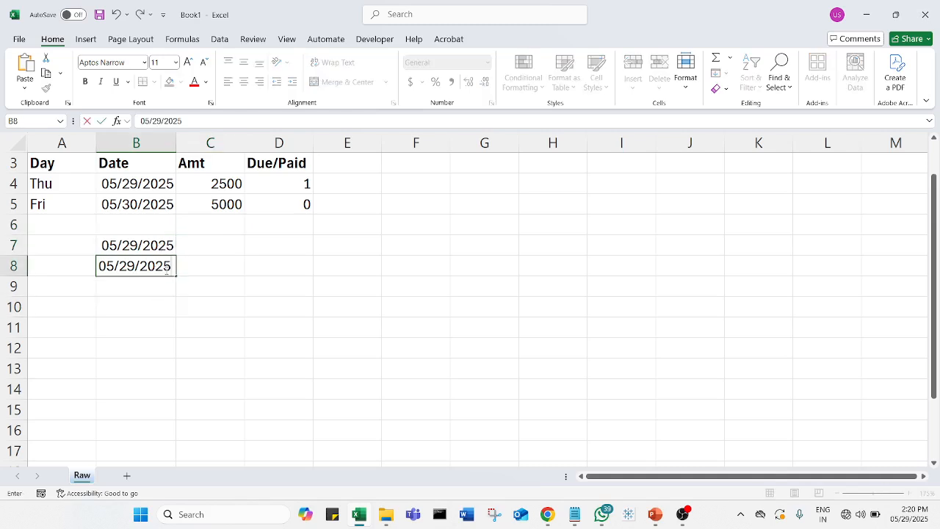
{"action": "left_click", "coordinate": [159, 304]}
{"action": "double_click", "coordinate": [163, 266]}
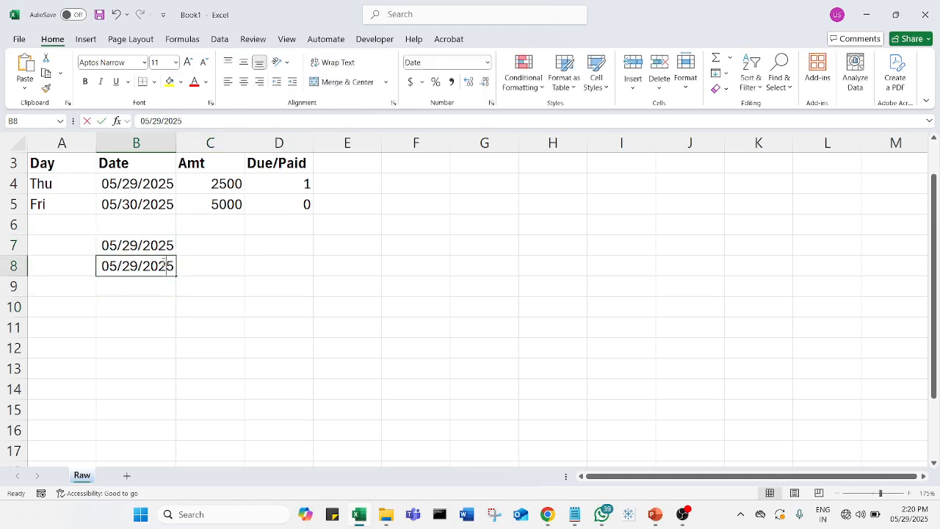
{"action": "left_click", "coordinate": [188, 272]}
{"action": "left_click", "coordinate": [163, 270]}
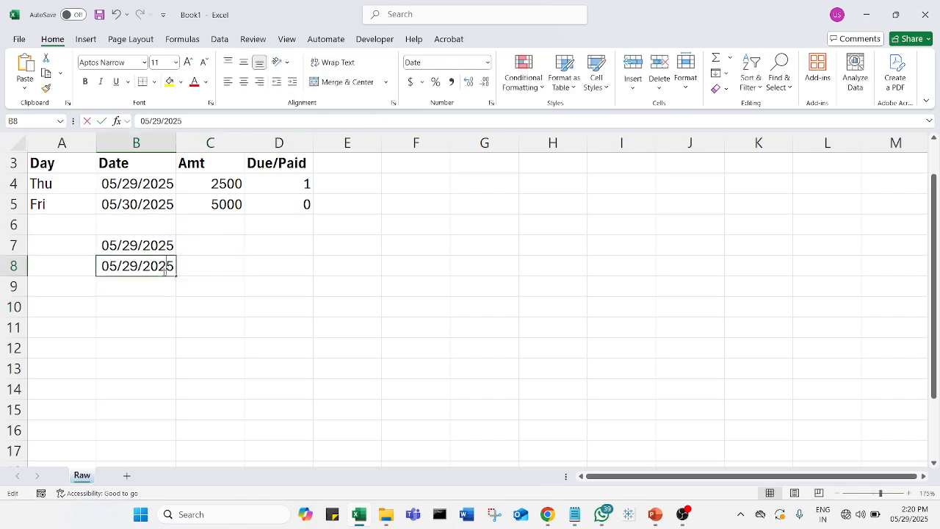
{"action": "left_click", "coordinate": [142, 348]}
{"action": "left_click", "coordinate": [152, 267]}
{"action": "left_click", "coordinate": [164, 345]}
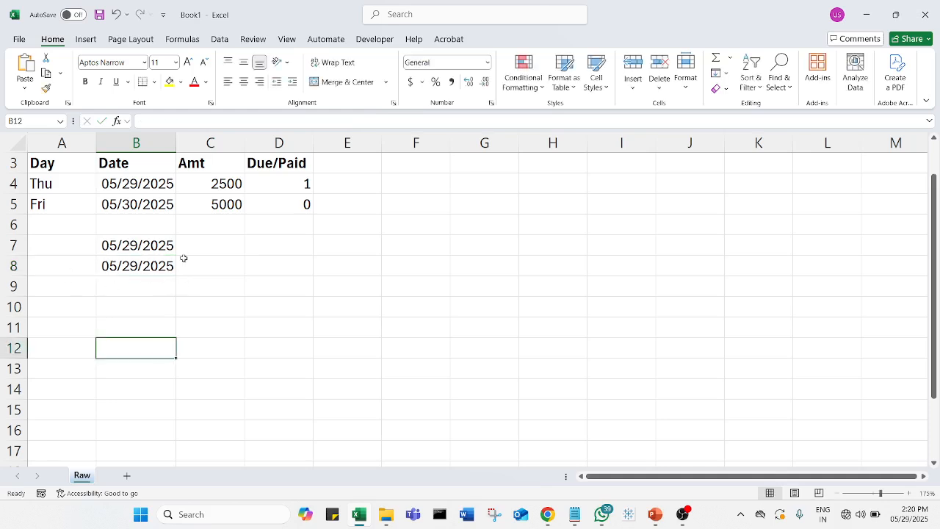
Clear the two trial dates in B7 and B8 below the payment table
{"action": "left_click", "coordinate": [115, 246]}
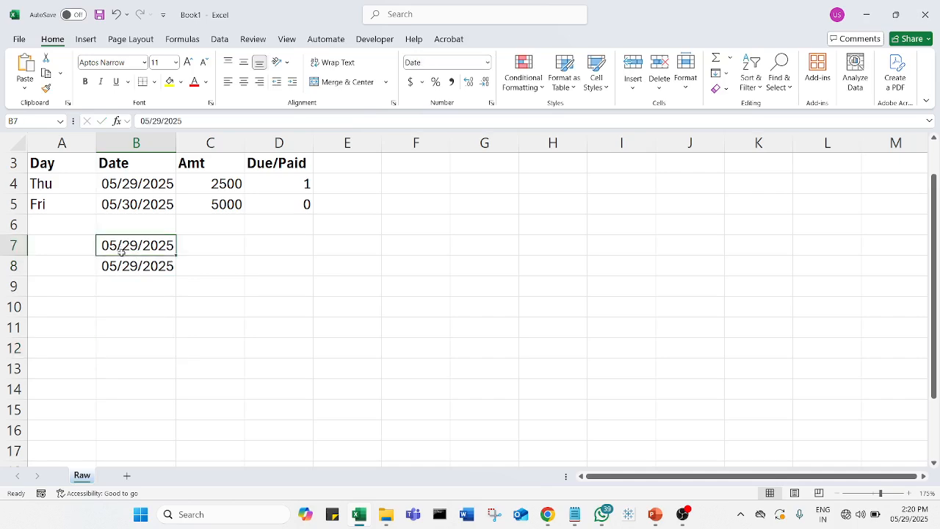
{"action": "left_click_drag", "start_coordinate": [135, 304], "coordinate": [119, 237]}
{"action": "key", "text": "Delete"}
Insert a blank row directly below the header row, above the 05/29/2025 entry
{"action": "left_click", "coordinate": [15, 183]}
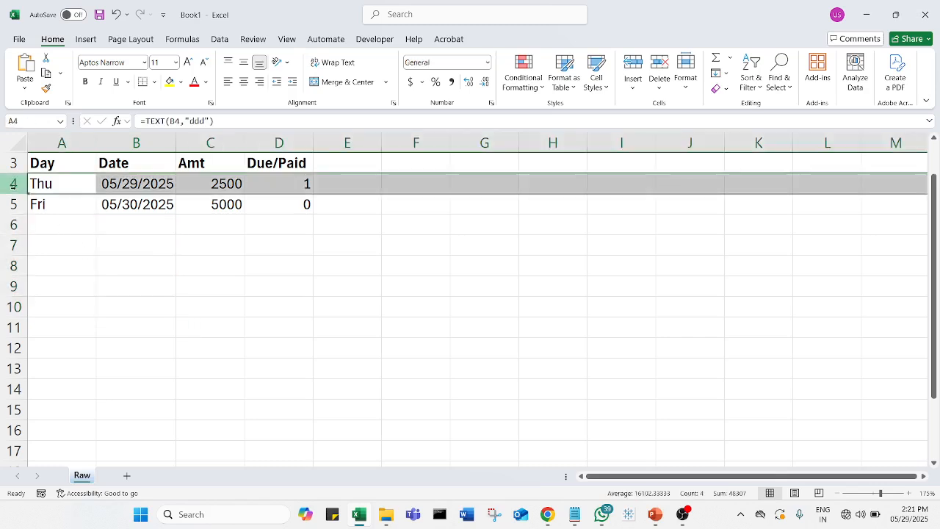
{"action": "right_click", "coordinate": [22, 189]}
{"action": "left_click", "coordinate": [86, 311]}
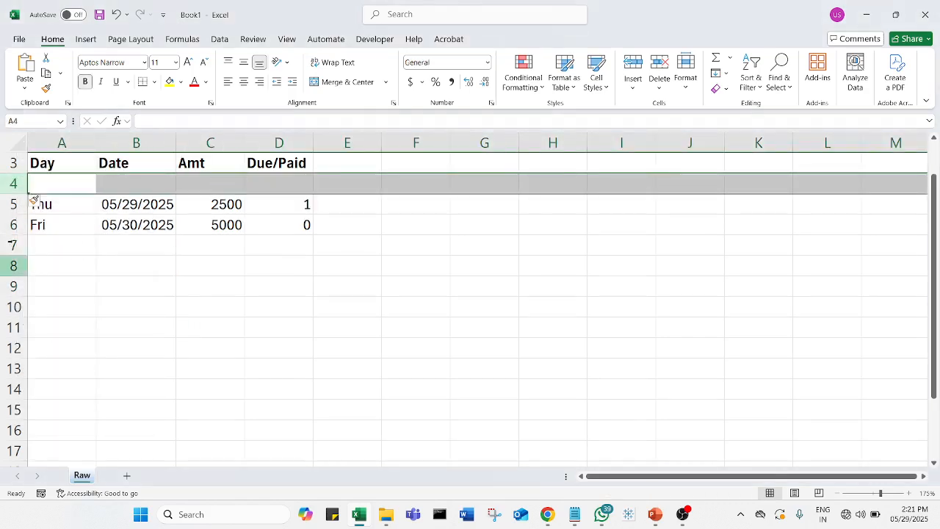
{"action": "left_click", "coordinate": [99, 282]}
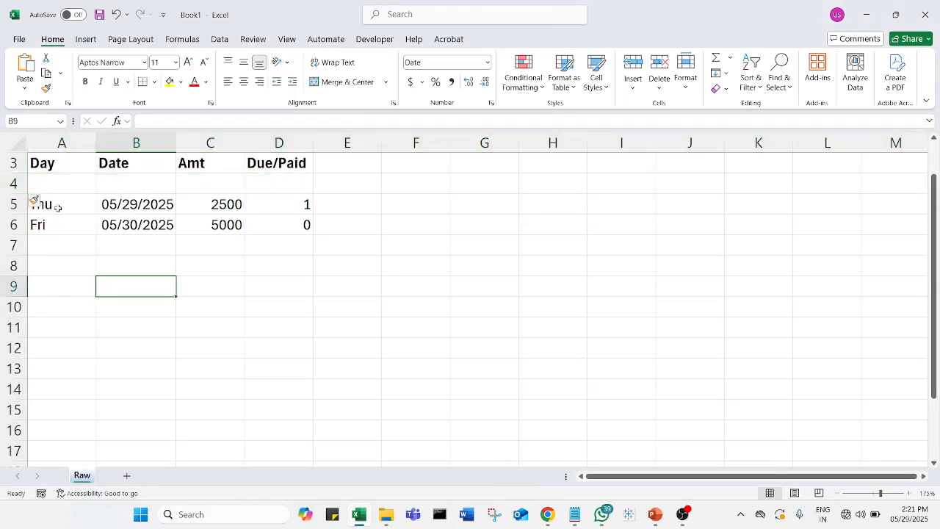
Insert the current date in B4 and change its day to make it 05/20/2025
{"action": "left_click", "coordinate": [149, 186]}
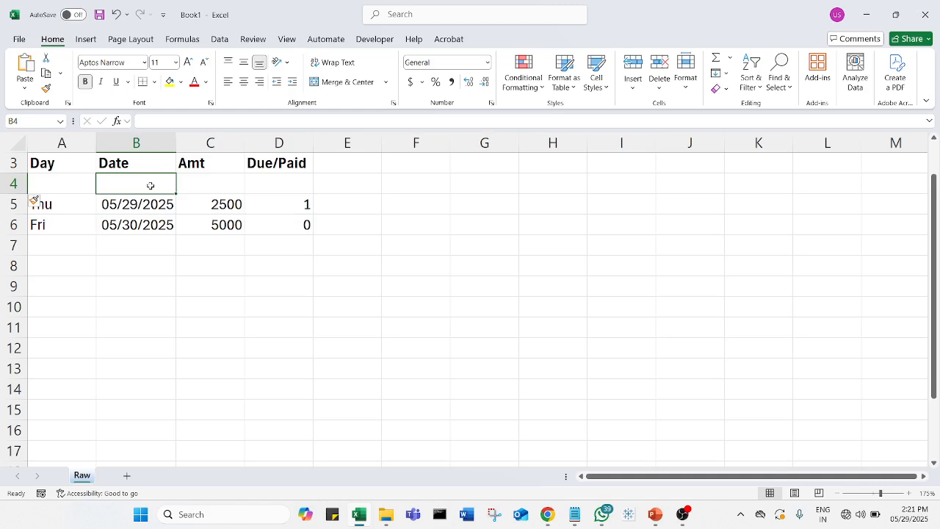
{"action": "key", "text": "ctrl+semicolon"}
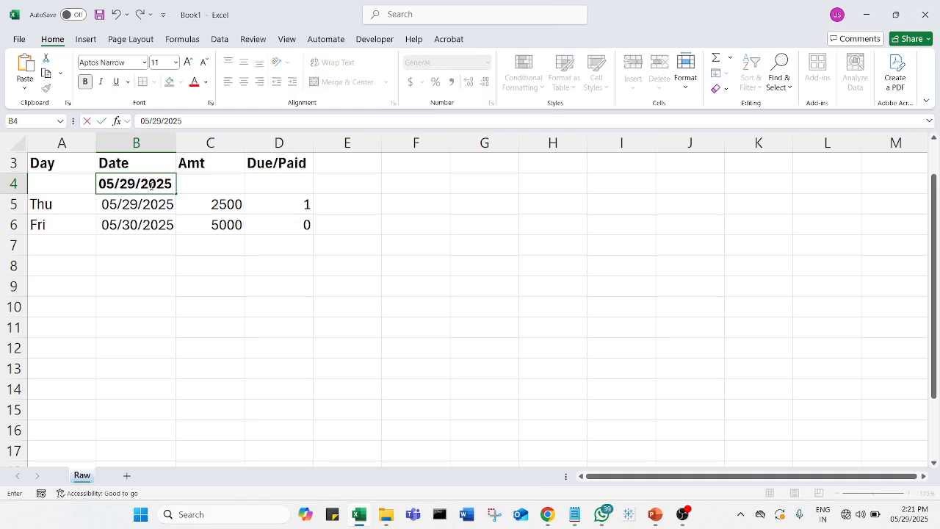
{"action": "left_click", "coordinate": [143, 279]}
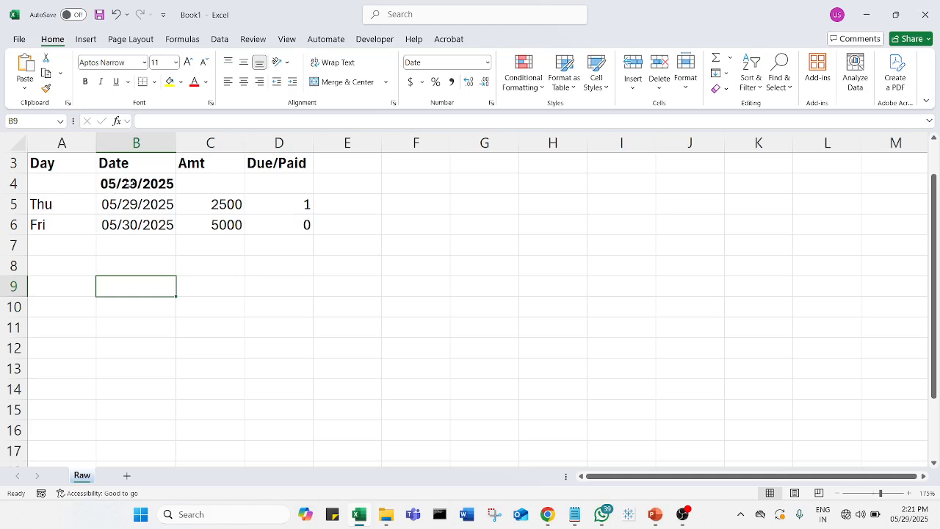
{"action": "double_click", "coordinate": [132, 184]}
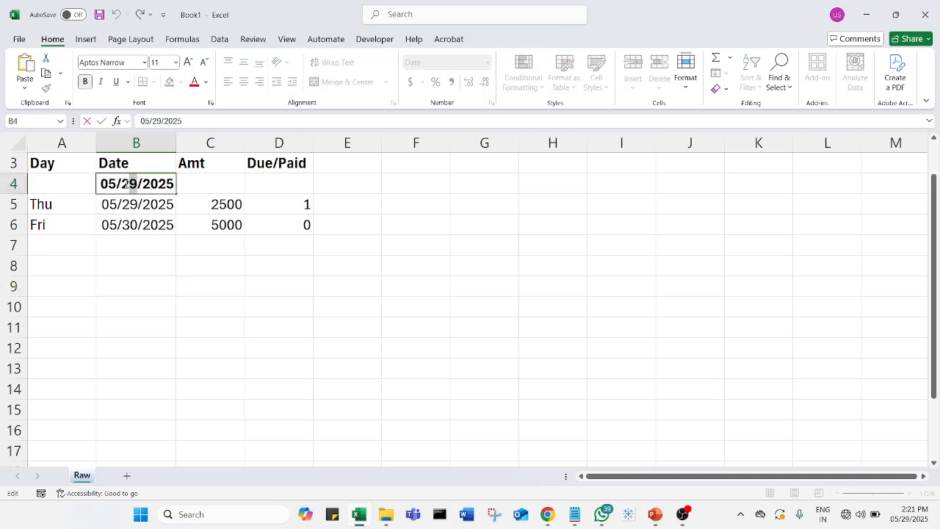
{"action": "left_click_drag", "start_coordinate": [135, 183], "coordinate": [122, 183]}
{"action": "left_click", "coordinate": [217, 320]}
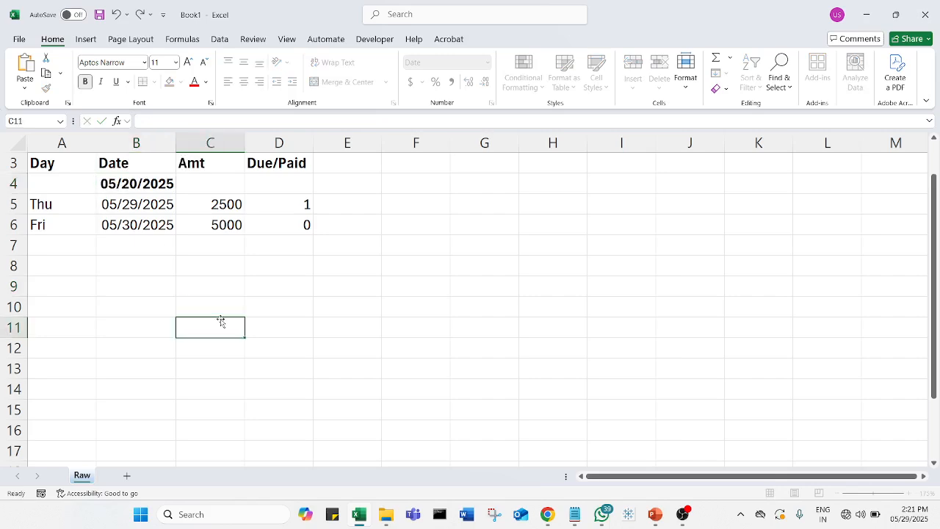
Copy the day formula from A5 into A4 so the new row's day comes from its date
{"action": "left_click", "coordinate": [66, 202]}
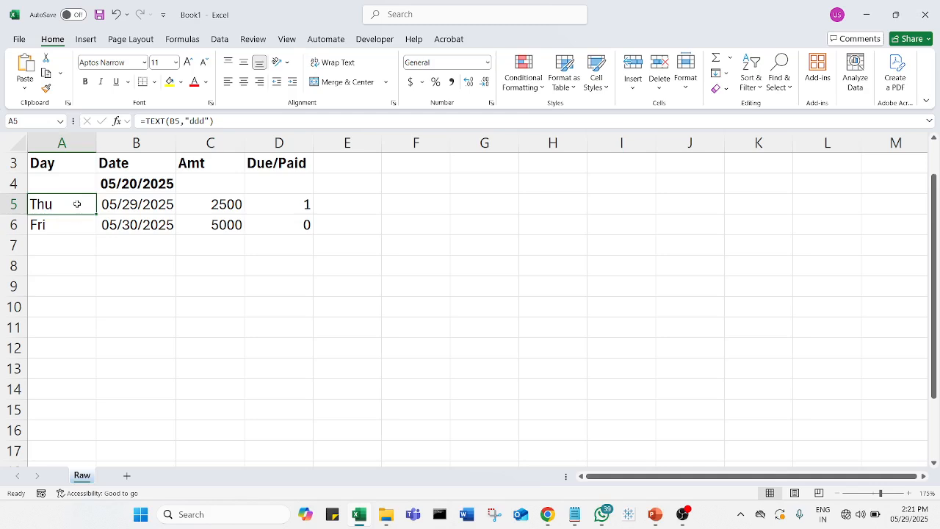
{"action": "key", "text": "ctrl+c"}
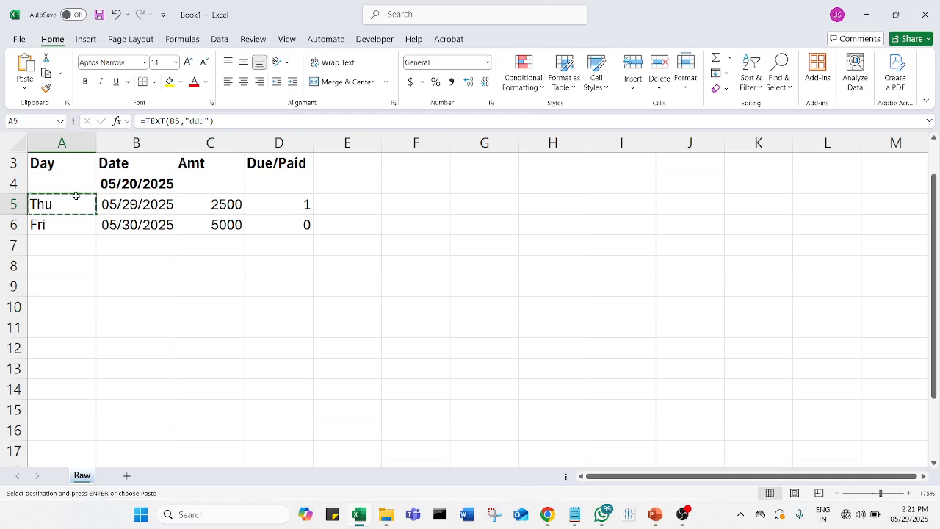
{"action": "left_click", "coordinate": [80, 184]}
{"action": "key", "text": "ctrl+v"}
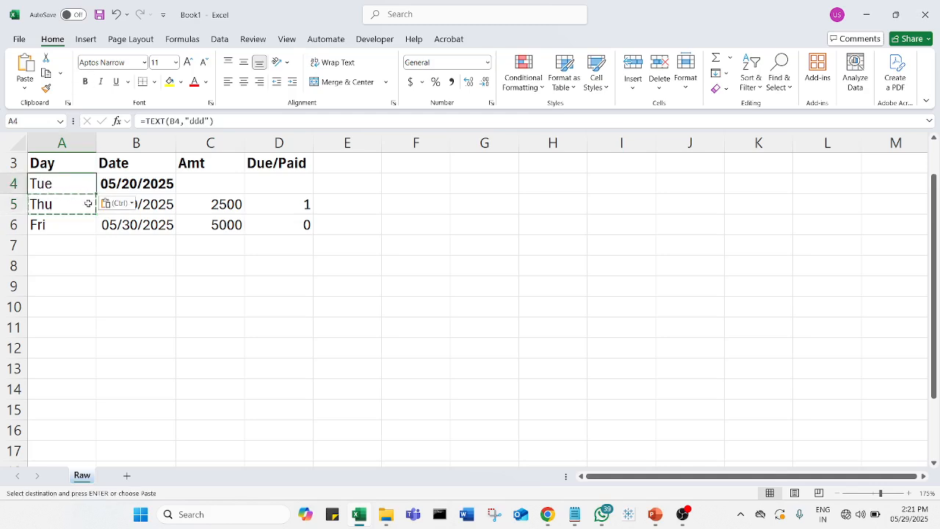
{"action": "left_click", "coordinate": [140, 304]}
{"action": "key", "text": "Escape"}
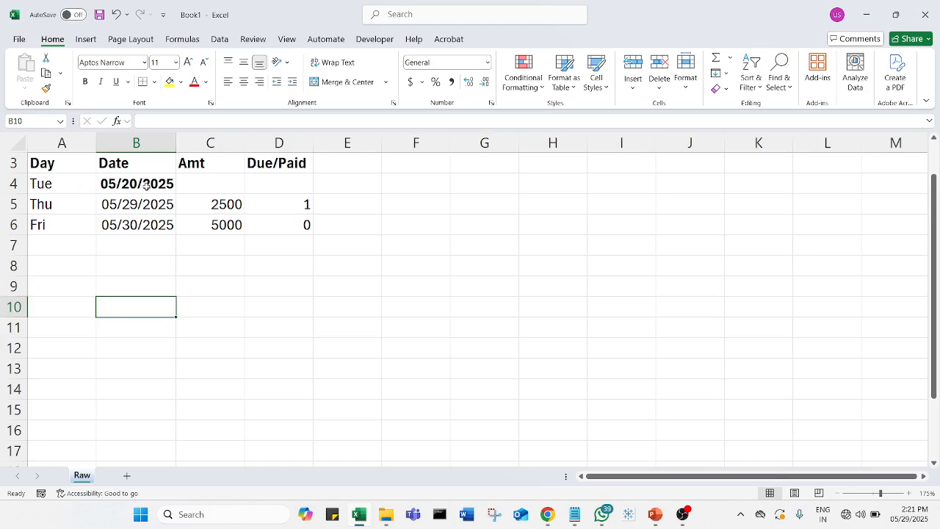
Enter amount 4000 in C4 and Due/Paid value 1 in D4 for the 05/20/2025 entry
{"action": "left_click", "coordinate": [215, 188]}
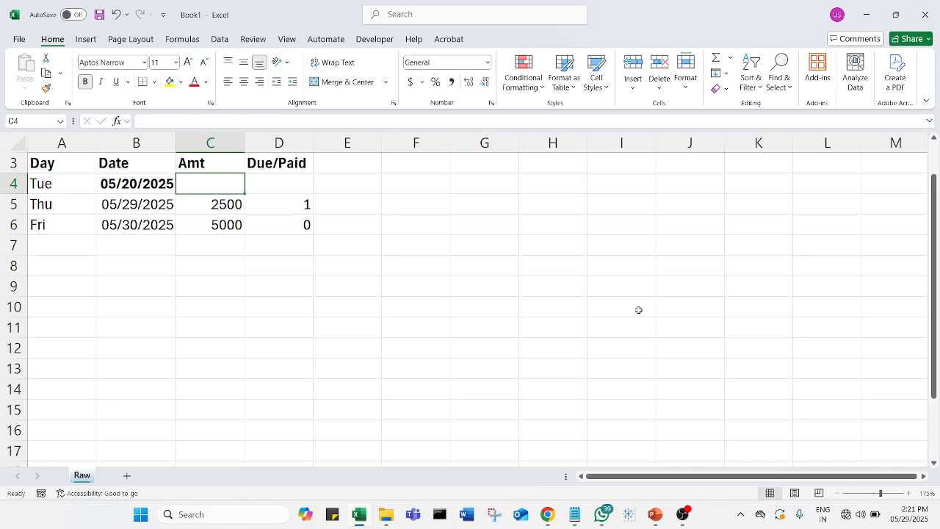
{"action": "type", "text": "4000"}
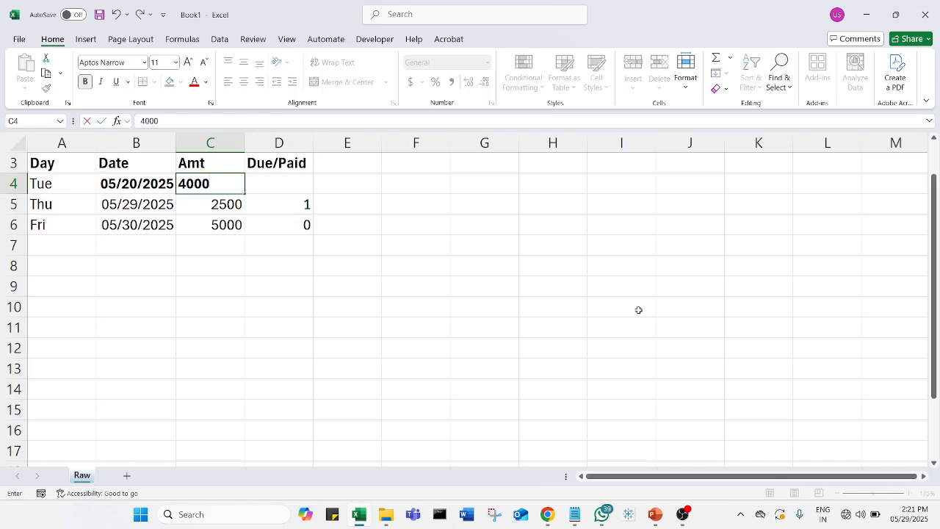
{"action": "key", "text": "Tab"}
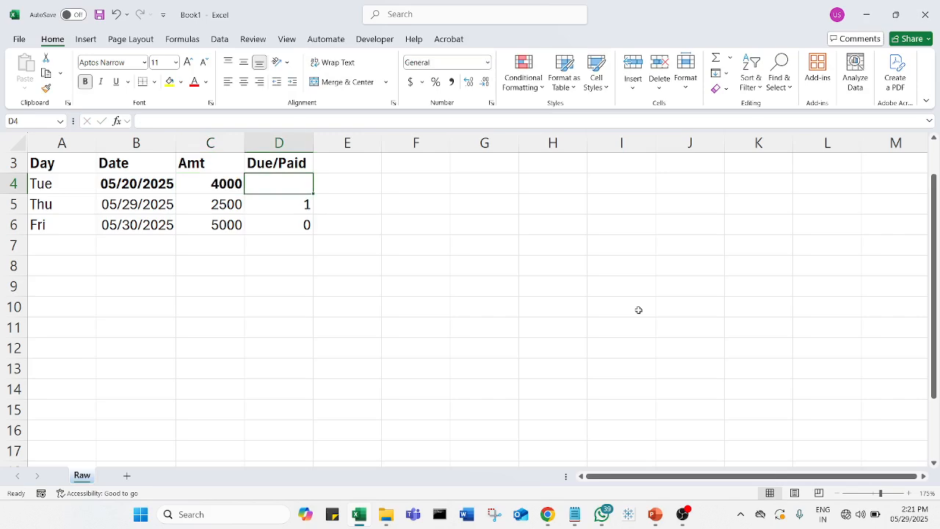
{"action": "type", "text": "1"}
{"action": "key", "text": "Return"}
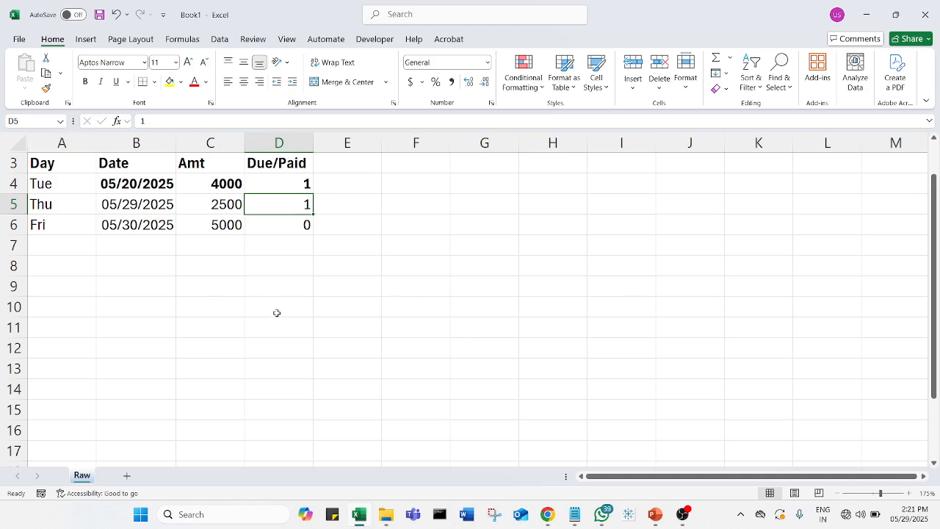
Remove the bold formatting from the data rows in A4:E8, leaving the headers out
{"action": "left_click_drag", "start_coordinate": [61, 187], "coordinate": [342, 257]}
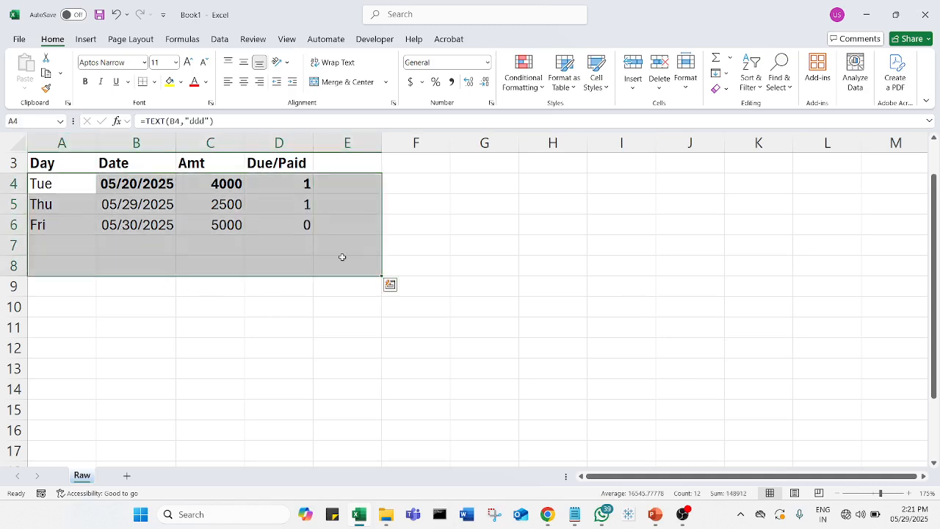
{"action": "left_click", "coordinate": [86, 82]}
{"action": "left_click", "coordinate": [86, 82]}
{"action": "left_click", "coordinate": [210, 389]}
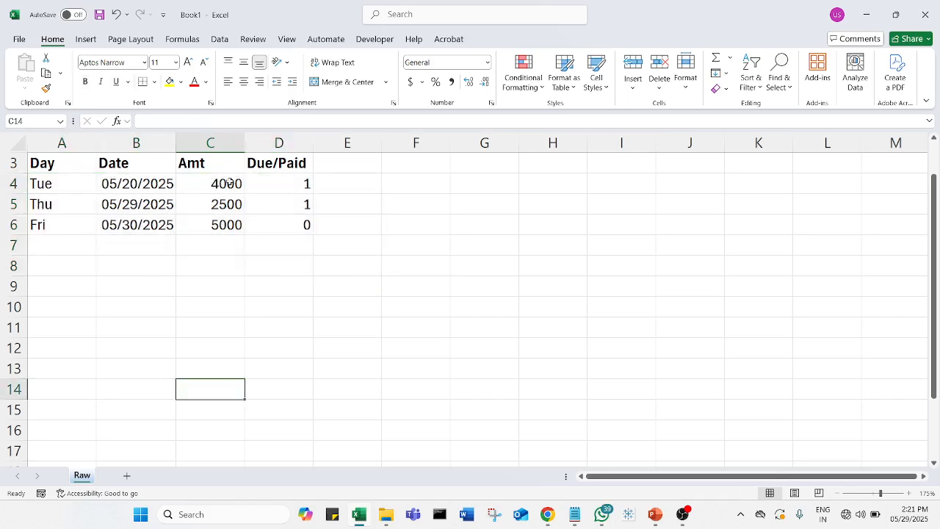
{"action": "left_click", "coordinate": [300, 186]}
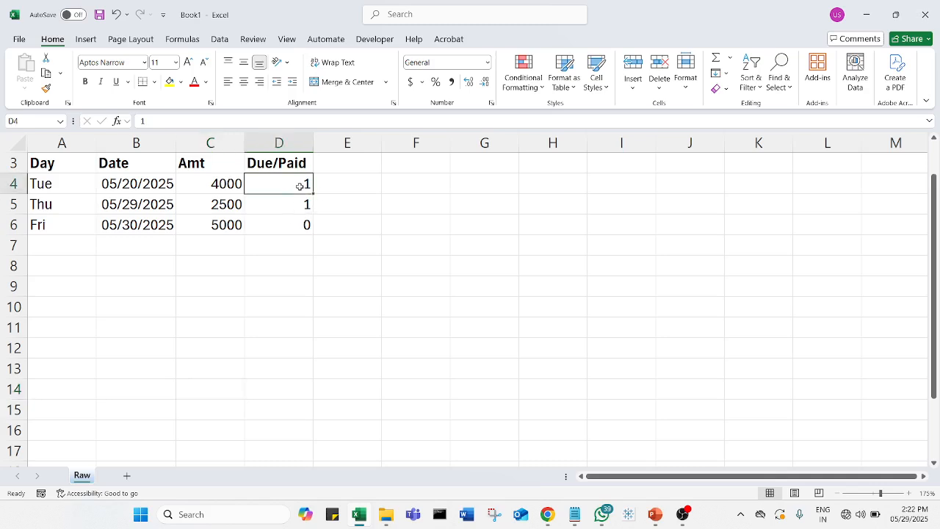
{"action": "left_click", "coordinate": [232, 225]}
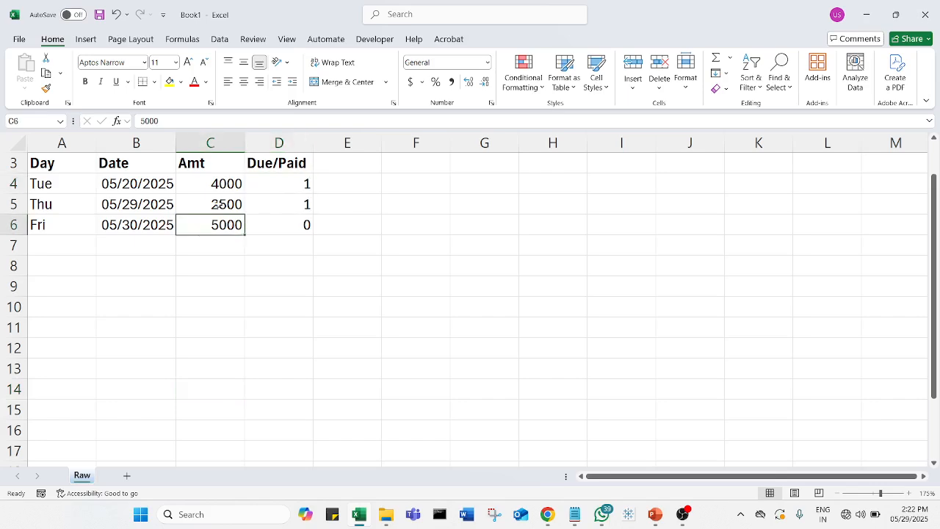
{"action": "left_click", "coordinate": [303, 224]}
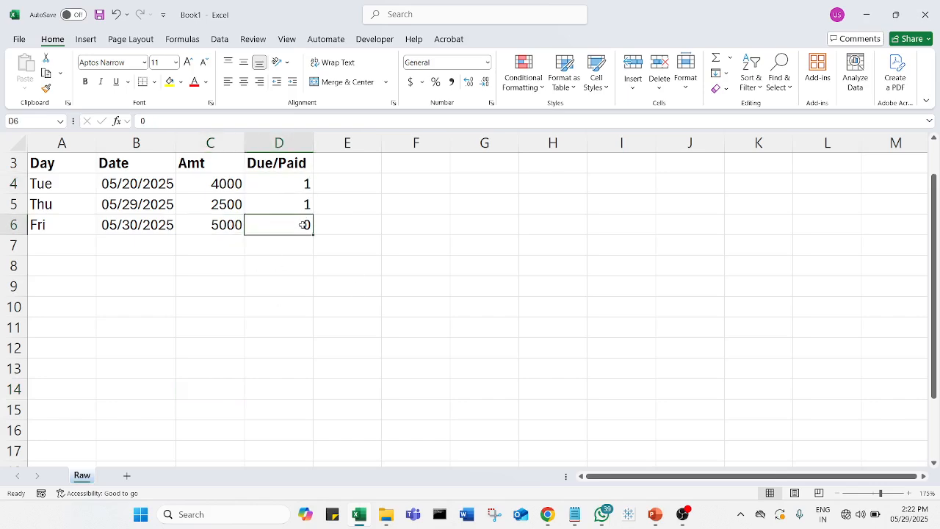